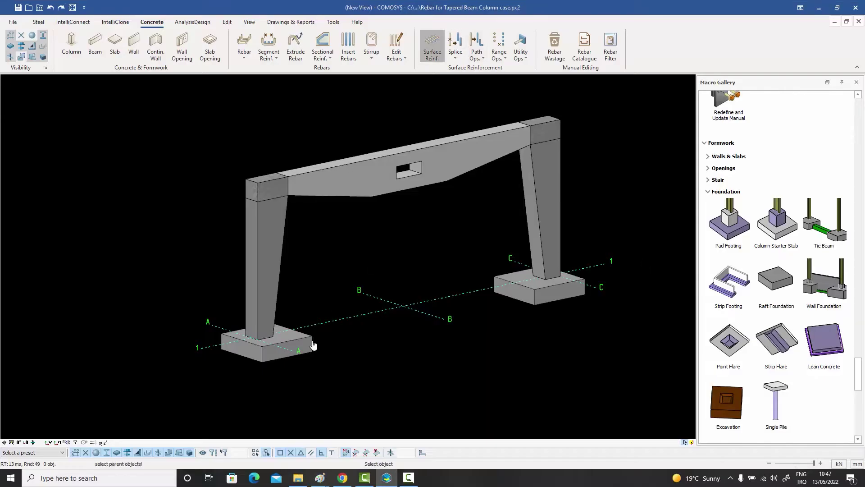
Step: Apply surface reinforcement to the bottom face of the pad footing at axis A, setting the bar direction along its edge
left_click(282, 355)
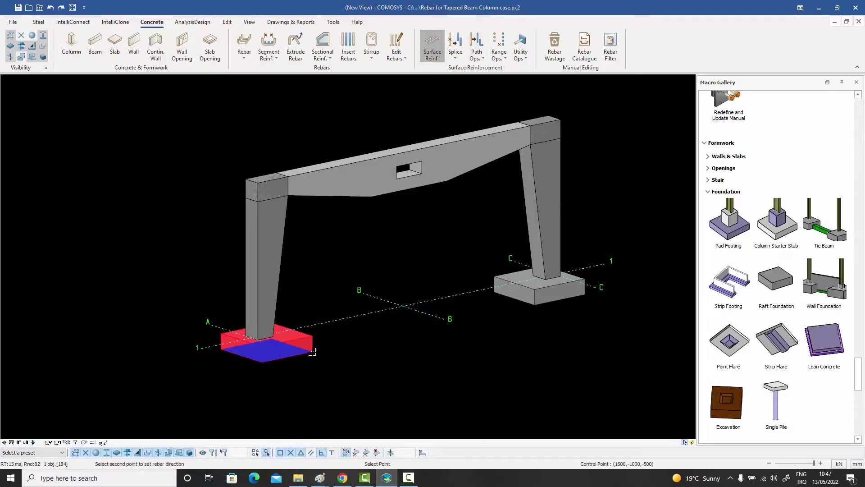
scroll(275, 345, "up", 8)
scroll(311, 302, "down", 8)
middle_click_drag(544, 255, 429, 291)
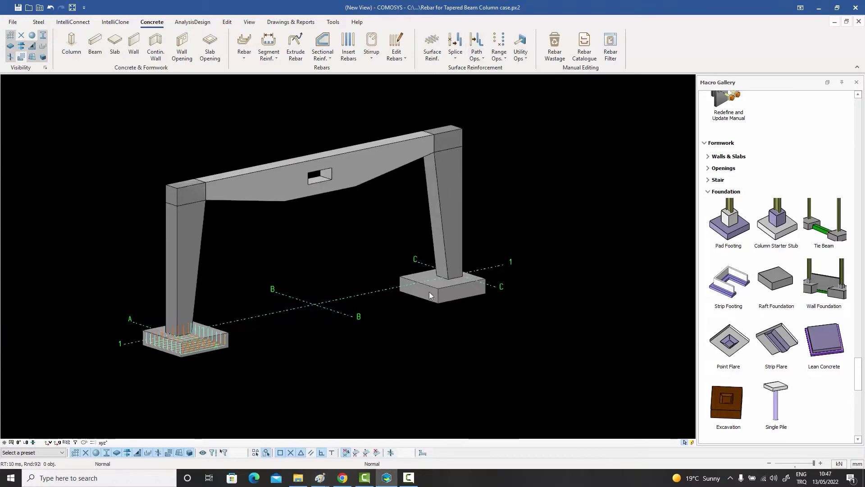
Step: Apply surface reinforcement to the bottom face of the pad footing at axis C
scroll(465, 276, "up", 5)
left_click(432, 46)
left_click(448, 335)
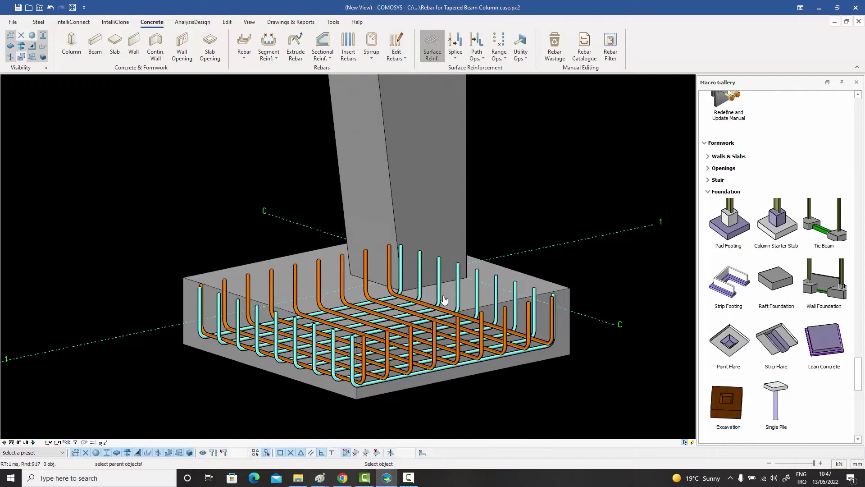
scroll(425, 291, "up", 3)
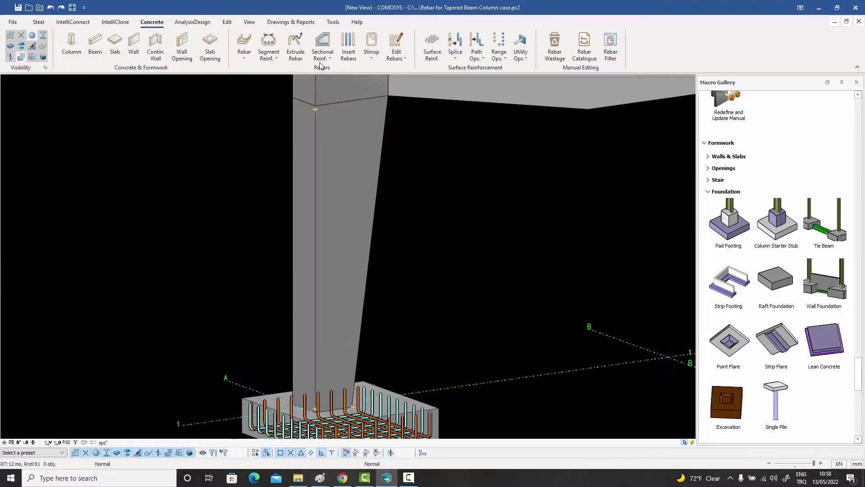
Step: Create sectional stirrup reinforcement in the tapered column at axis A, from the marked point near its base to the one near its top
left_click(322, 49)
scroll(314, 396, "up", 3)
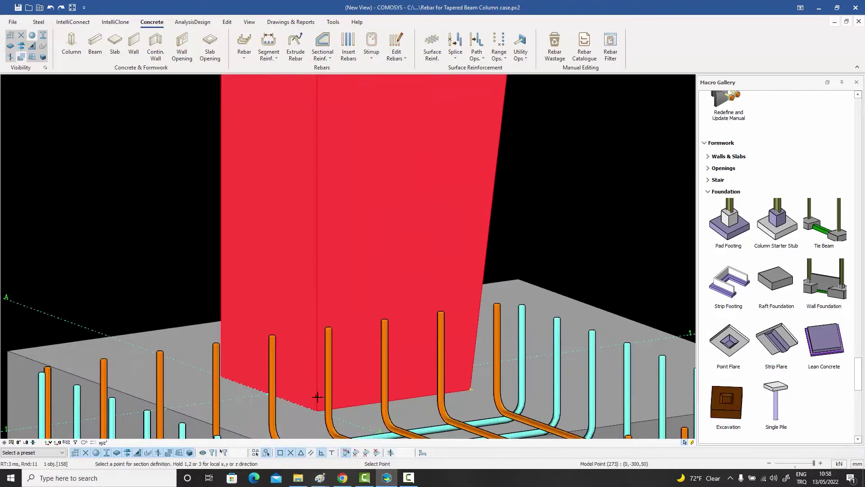
right_click(318, 401)
scroll(318, 401, "down", 6)
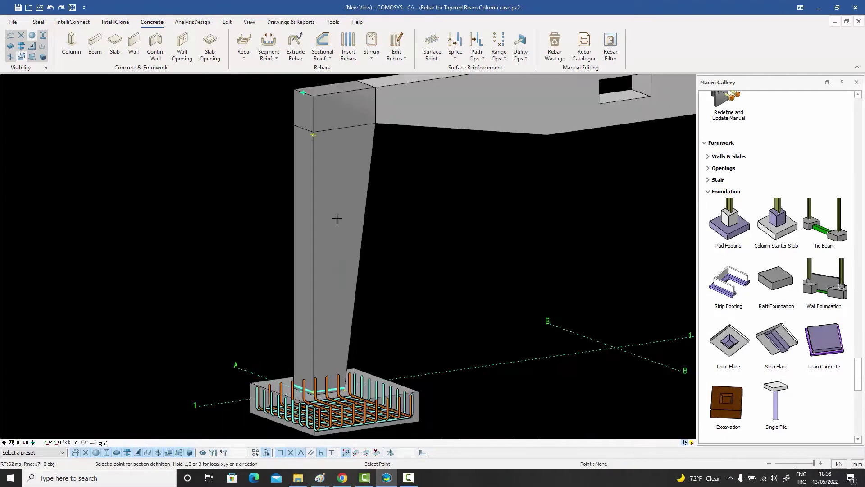
scroll(306, 125, "up", 6)
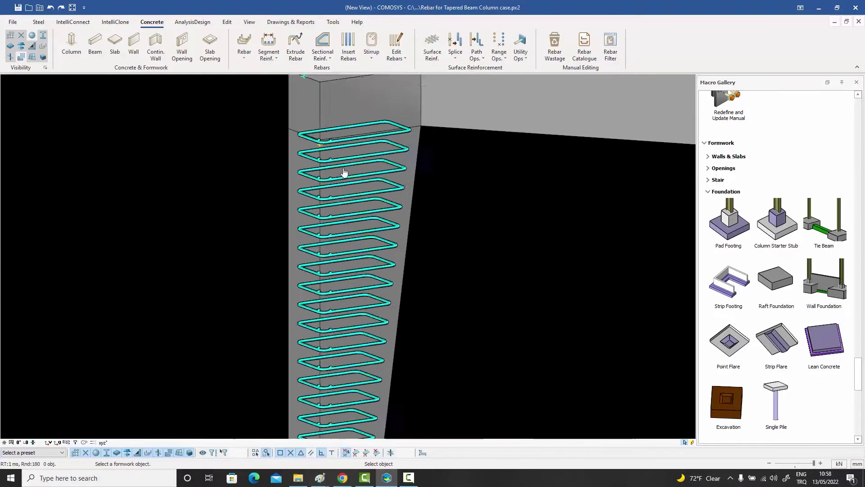
scroll(344, 174, "down", 2)
key("Escape")
middle_click_drag(358, 193, 317, 225)
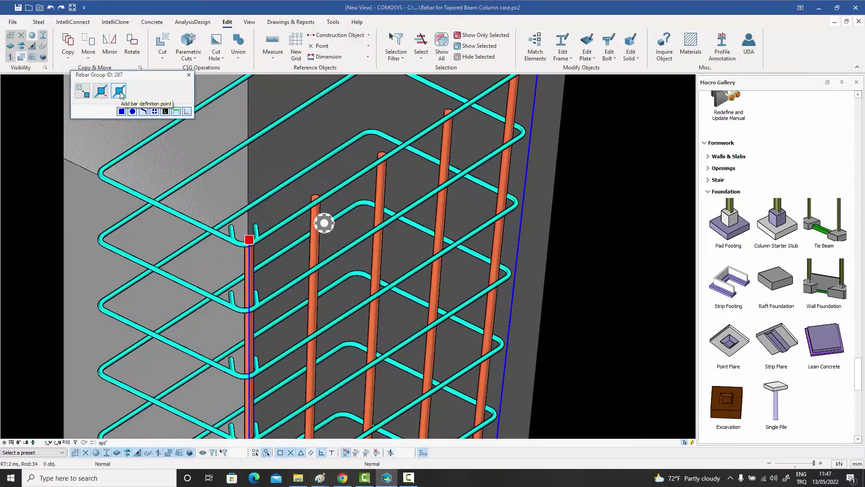
Step: Add a definition point at the top of the corner vertical bar and offset it by 300 in Y to extend the bar upwards
left_click(119, 91)
left_click(83, 91)
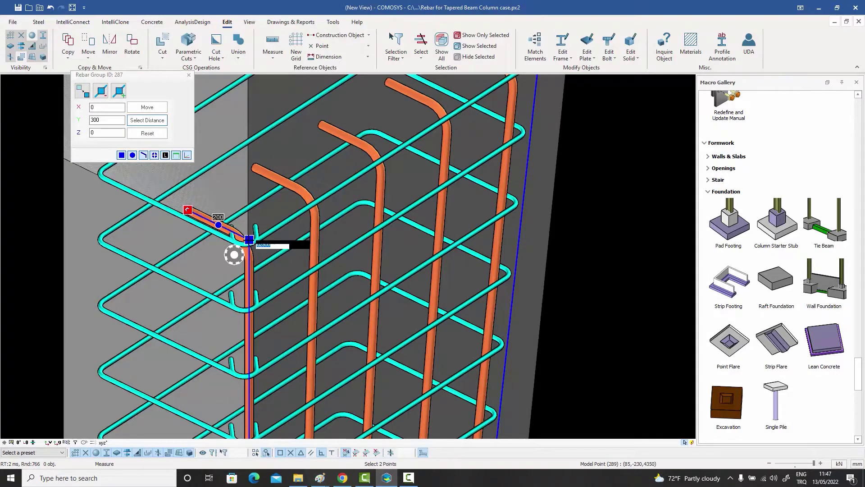
left_click(147, 107)
left_click(189, 75)
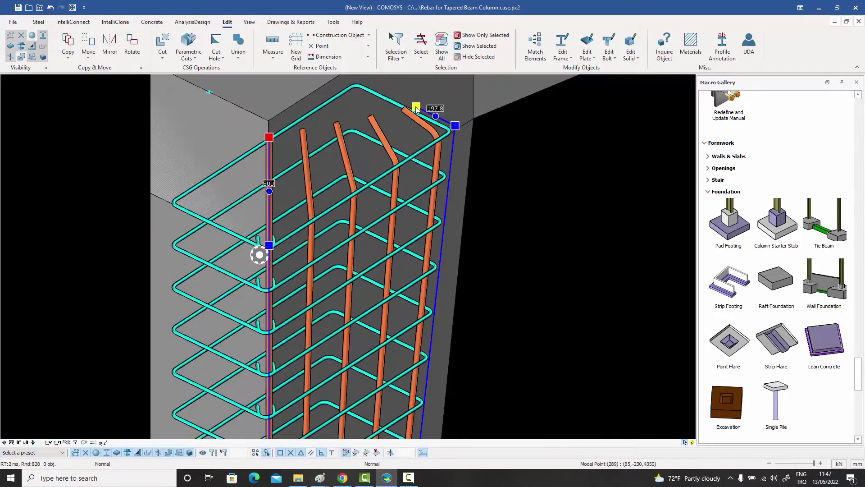
Step: Move the added top point of the vertical bar on the beam side to form a straight vertical extension into the column head
left_click(416, 110)
left_click(82, 92)
left_click(148, 109)
left_click(189, 74)
middle_click_drag(266, 142, 233, 231)
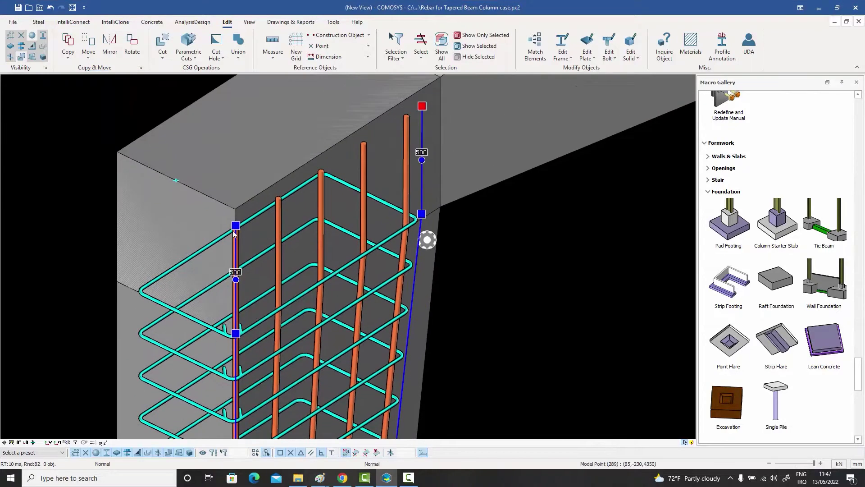
Step: Add 200 mm bent end segments at the tops of the orange vertical column bars, entering a Y distance of 200
left_click(236, 225)
left_click(119, 91)
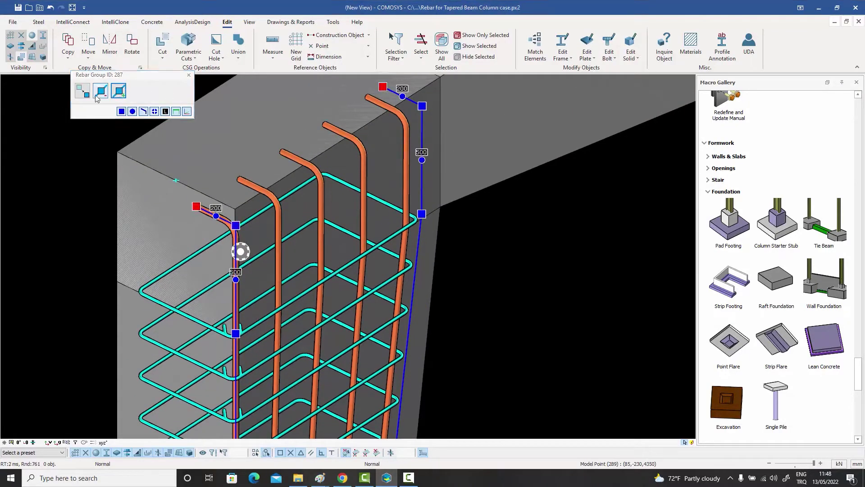
left_click(82, 90)
type("200")
left_click(147, 107)
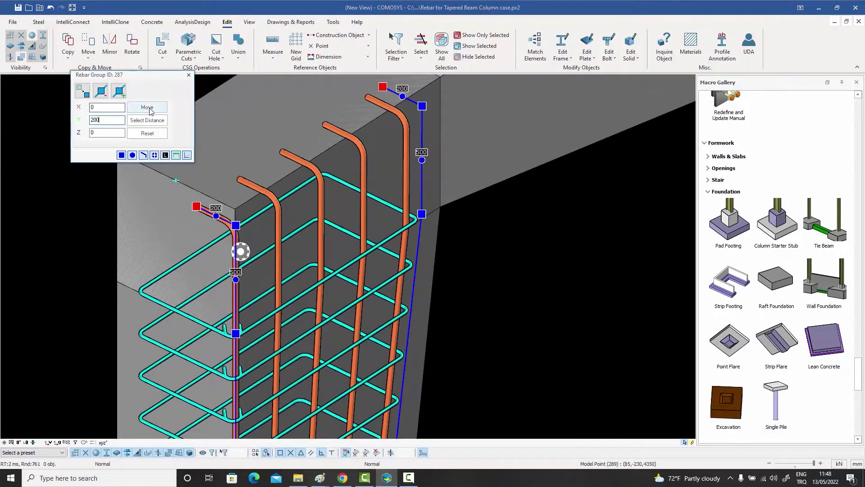
scroll(130, 150, "down", 3)
middle_click_drag(131, 150, 201, 195)
scroll(200, 196, "up", 5)
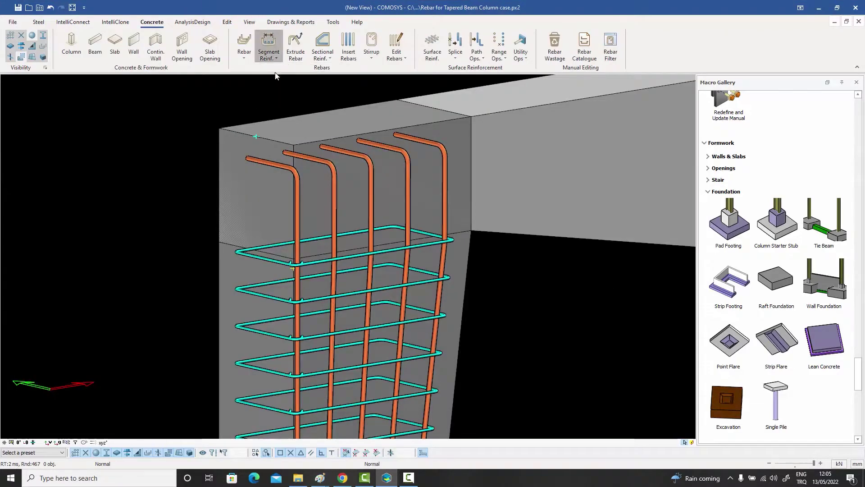
Step: Place segment reinforcement as three vertical bars along the column's outer narrow face
left_click(265, 258)
left_click(265, 261)
scroll(261, 166, "up", 2)
left_click(261, 167)
Step: Add a 200 mm bent end at the top of the outer-face blue bars, turned towards the beam
left_click(250, 163)
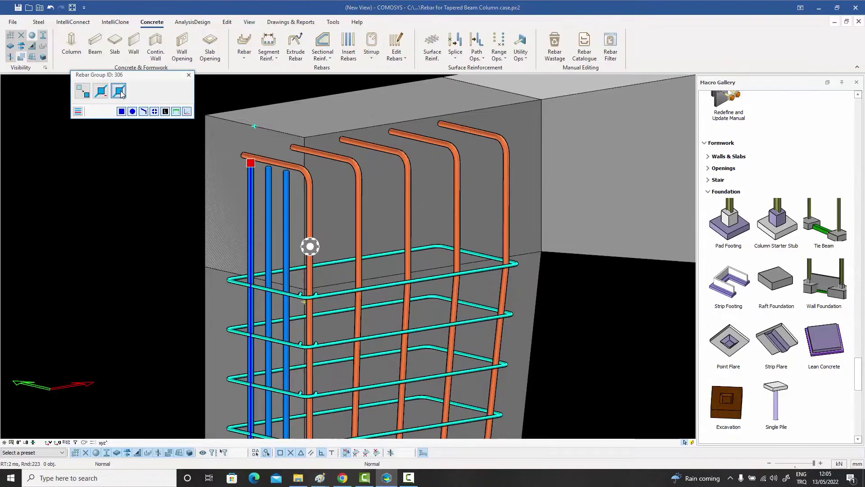
left_click(119, 92)
middle_click_drag(189, 93, 215, 252)
scroll(217, 181, "down", 5)
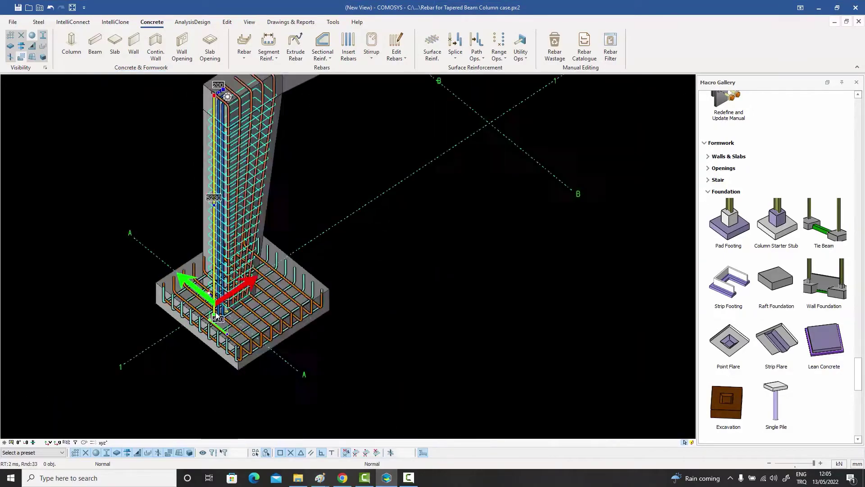
Step: Add a bent end segment at the bottom of the outer-face blue bars inside the footing
scroll(216, 319, "up", 5)
left_click(205, 283)
left_click(118, 91)
left_click(190, 76)
middle_click_drag(235, 190, 163, 156)
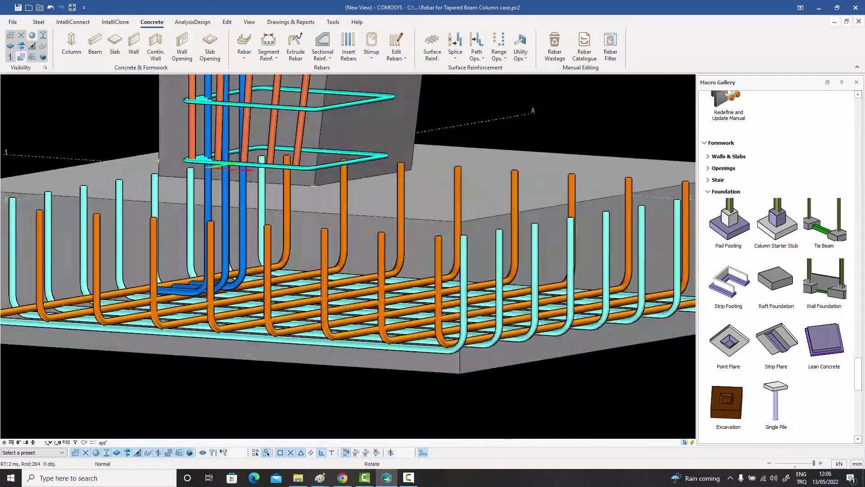
middle_click_drag(293, 252, 315, 198)
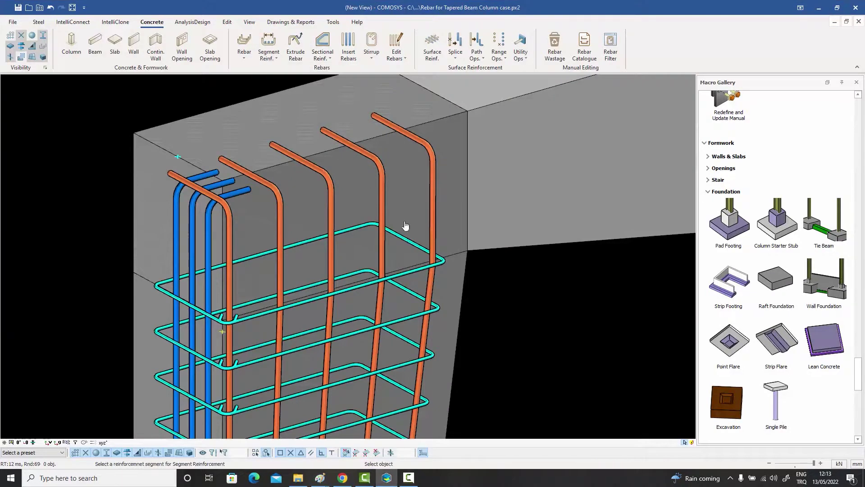
Step: Place three segment reinforcement bars along the column's inclined face and give their tops a 200 mm bent end
left_click(406, 225)
left_click(437, 141)
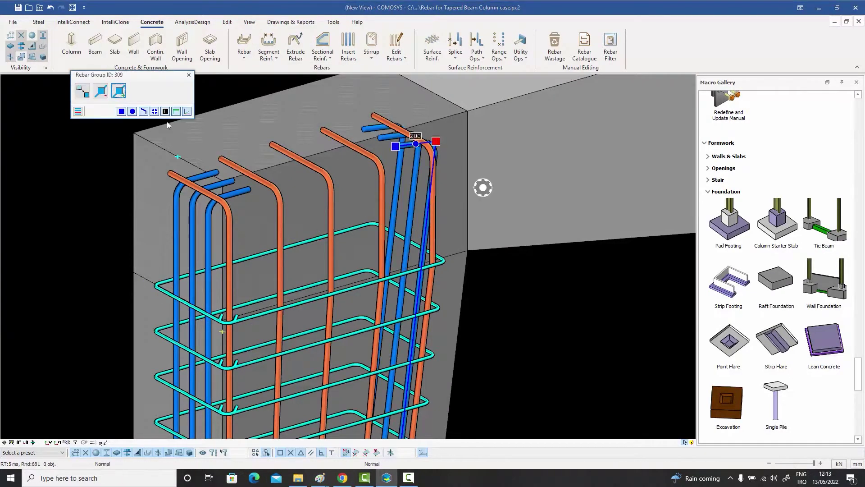
left_click(189, 74)
middle_click_drag(256, 114, 382, 166)
scroll(382, 166, "up", 5)
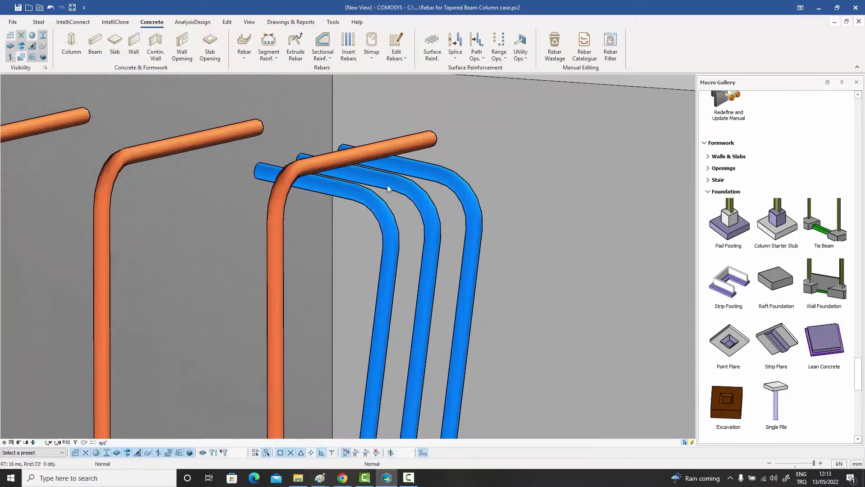
Step: Add a 200 mm bent end segment at the bottom of the inclined-face blue bars inside the footing
scroll(388, 185, "down", 10)
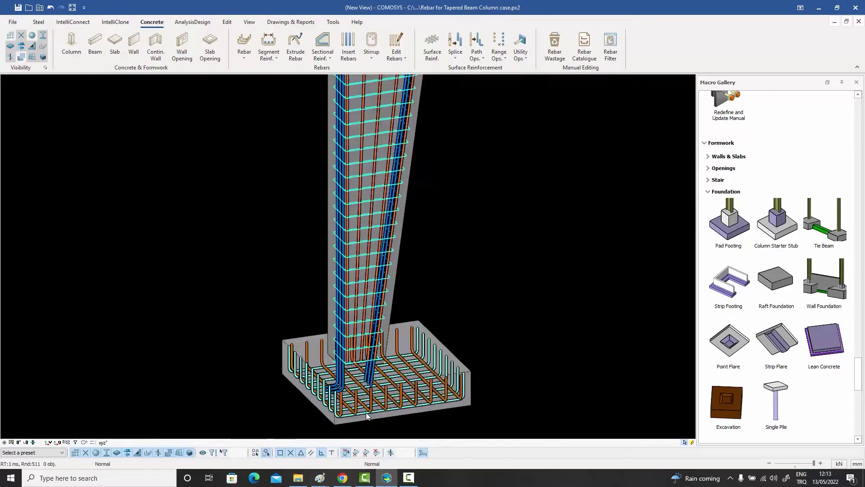
scroll(368, 364, "up", 6)
left_click(356, 367)
left_click(118, 90)
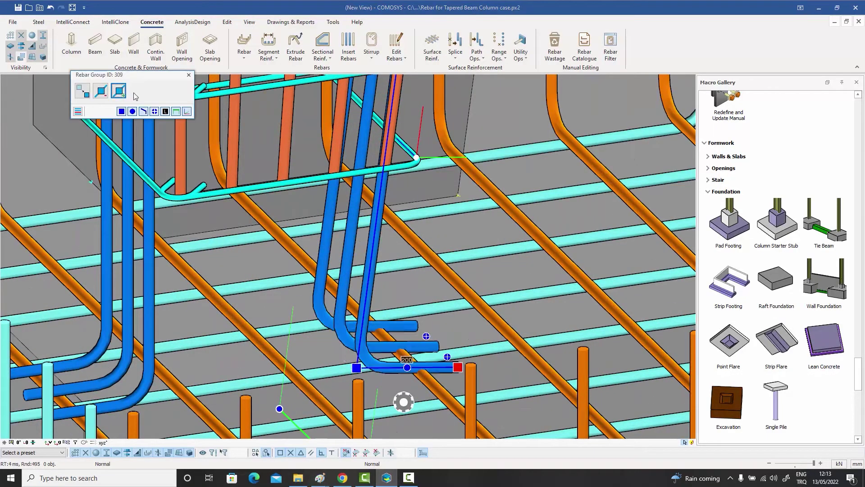
left_click(188, 74)
middle_click_drag(449, 358, 413, 375)
scroll(412, 374, "up", 3)
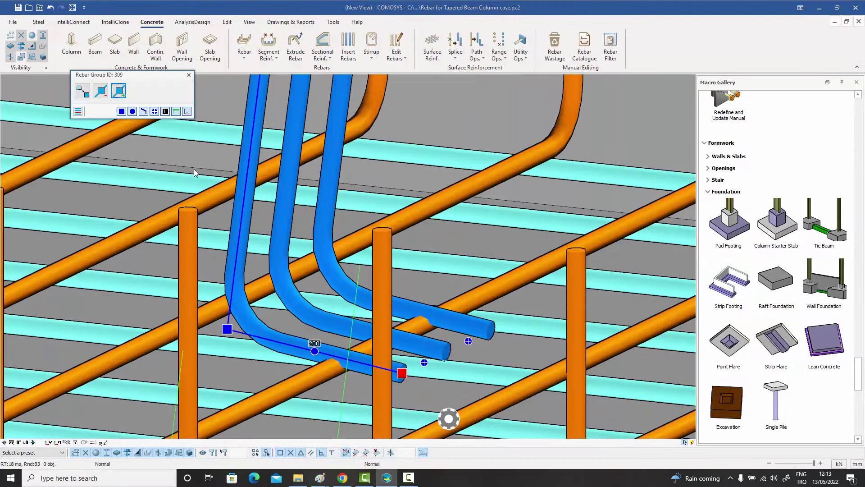
Step: Level the bottom bend of the inclined-face bars by moving its end point with a distance picked between the segment's two points
left_click(82, 91)
left_click(403, 373)
left_click(228, 329)
scroll(228, 329, "down", 5)
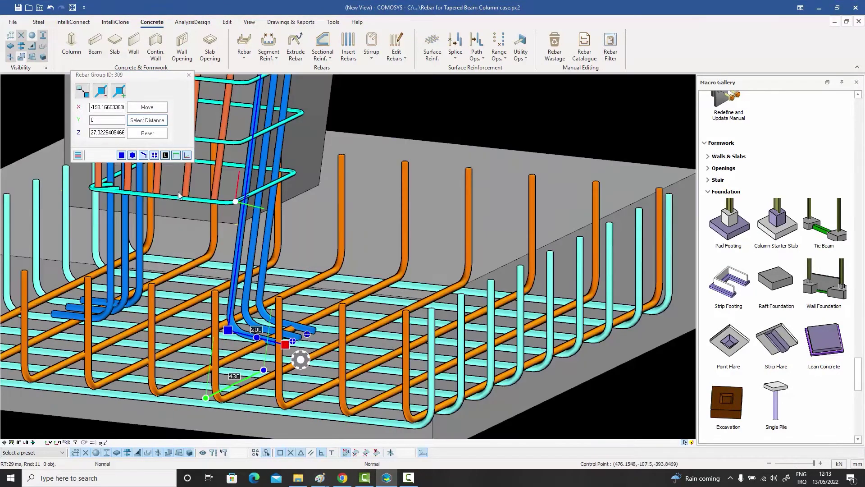
left_click(147, 107)
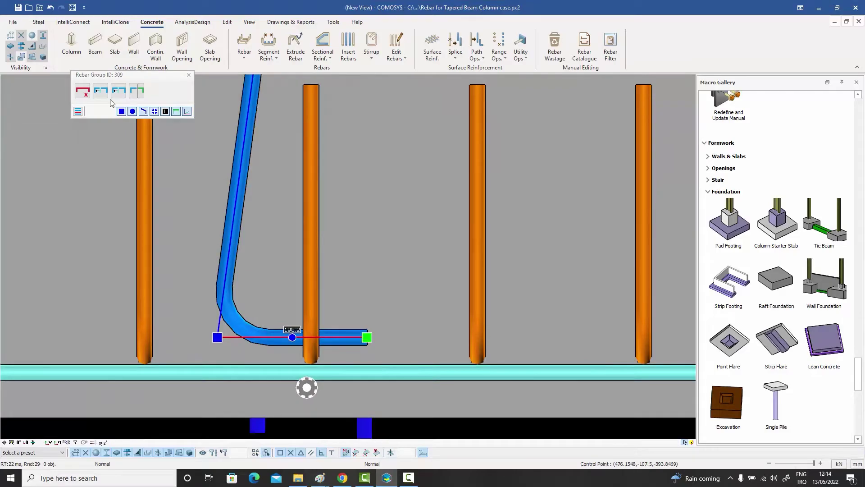
Step: Offset the horizontal bottom segment of the inclined-face bars relative to the footing mesh
left_click(117, 92)
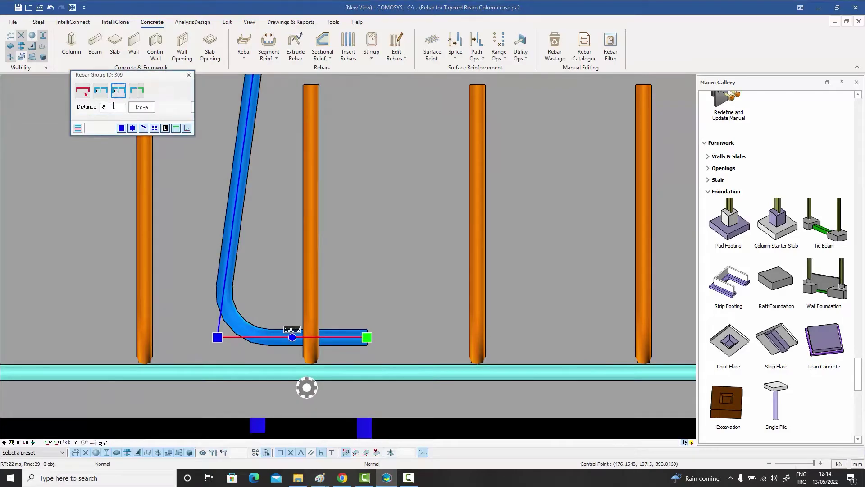
left_click(188, 75)
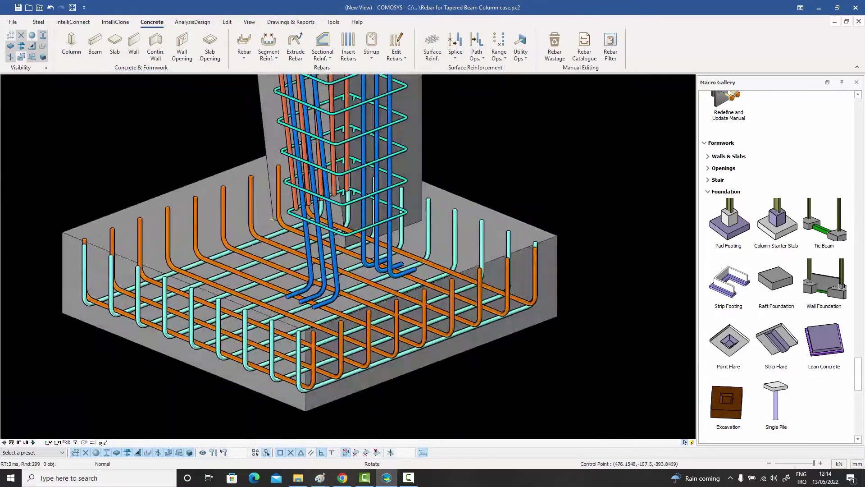
scroll(320, 383, "down", 5)
scroll(341, 203, "up", 7)
mouse_move(341, 203)
middle_mouse_down()
mouse_move(252, 225)
mouse_move(341, 204)
middle_mouse_up()
scroll(340, 204, "down", 3)
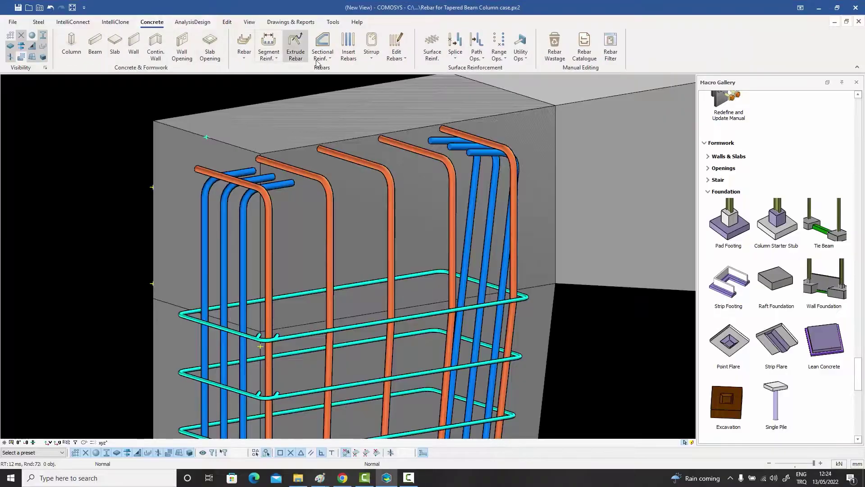
Step: Create sectional stirrup reinforcement in the column head, running from its lower marked point to its upper one
left_click(323, 43)
left_click(155, 359)
left_click(153, 284)
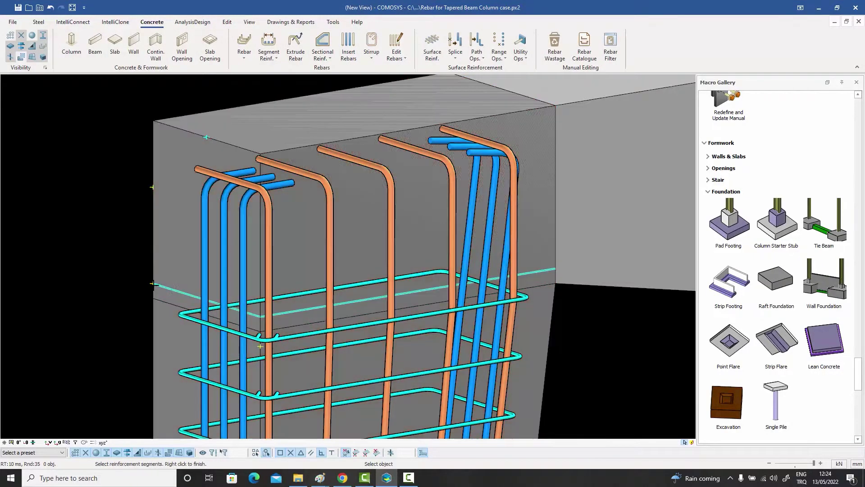
left_click(163, 191)
middle_click_drag(255, 212, 304, 239)
scroll(304, 238, "up", 3)
scroll(304, 239, "down", 5)
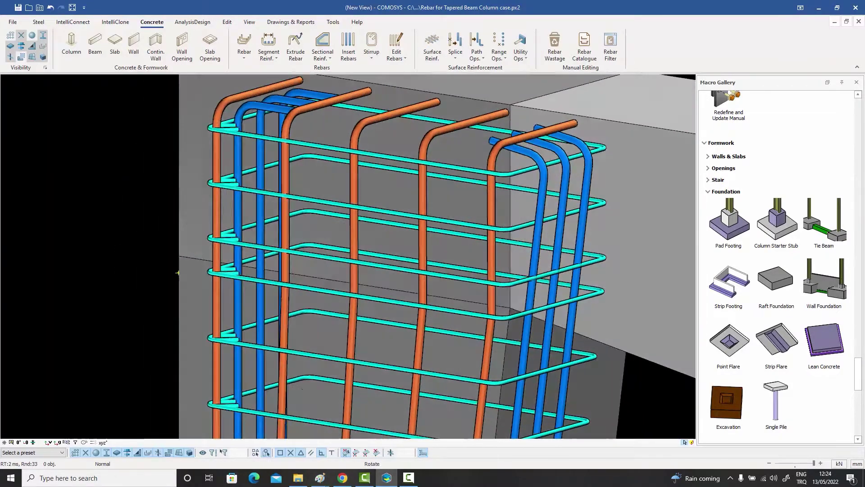
Step: Move the beam-side segment of the column head stirrups by a distance of -46 so they enclose the blue bars
scroll(368, 210, "up", 5)
left_click(321, 255)
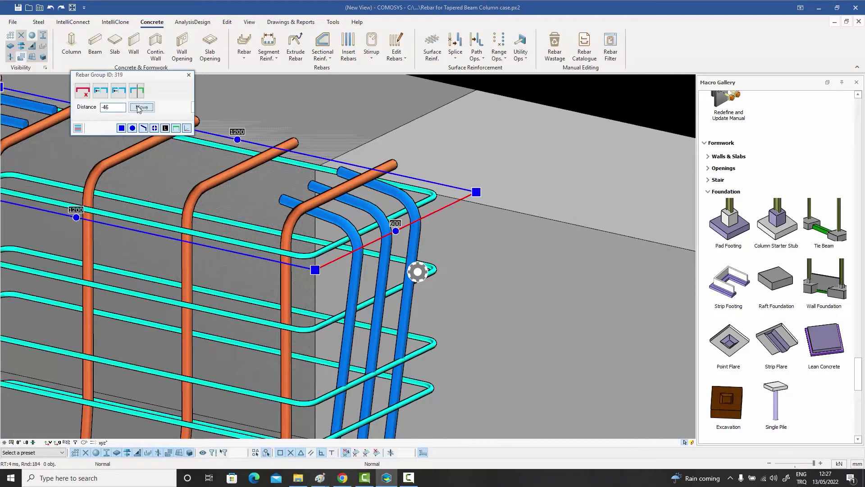
left_click(141, 107)
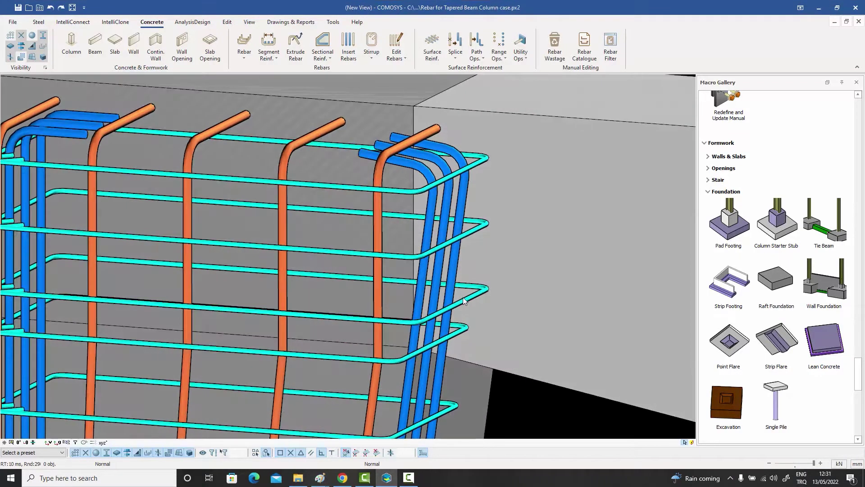
Step: Move the beam-side segment of the lowest column head stirrup to make its long sides 1205, following the inclined bars
left_click(463, 298)
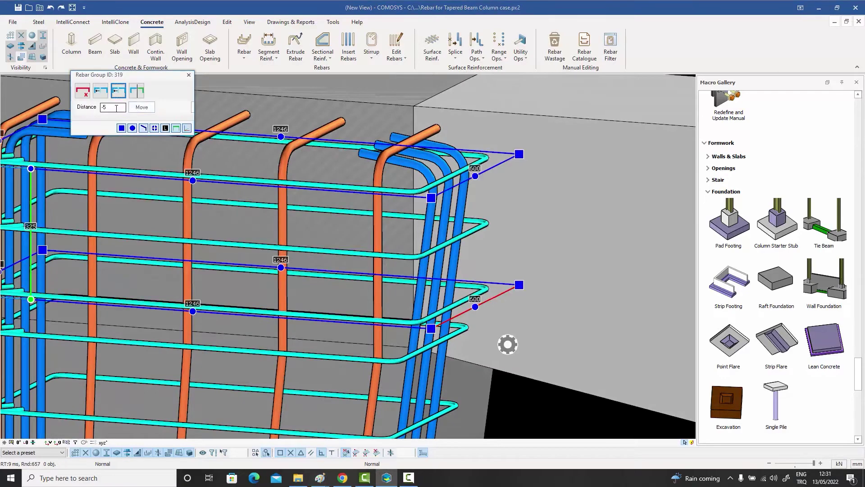
left_click(141, 107)
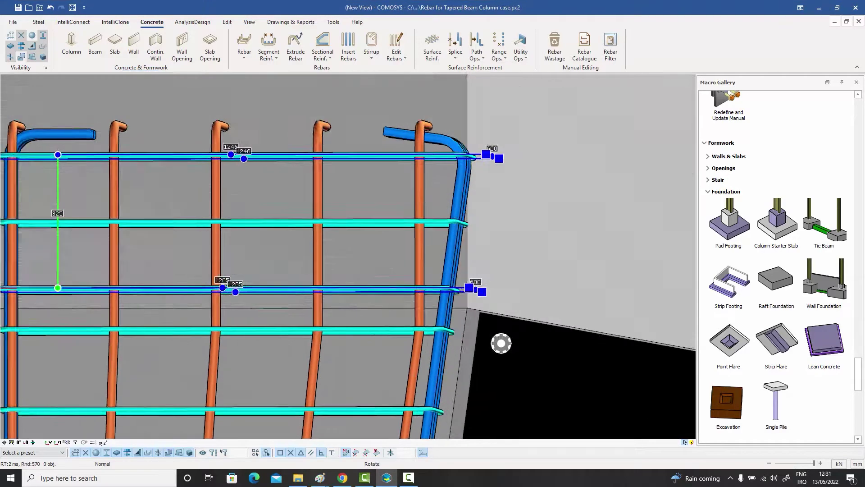
scroll(458, 322, "up", 3)
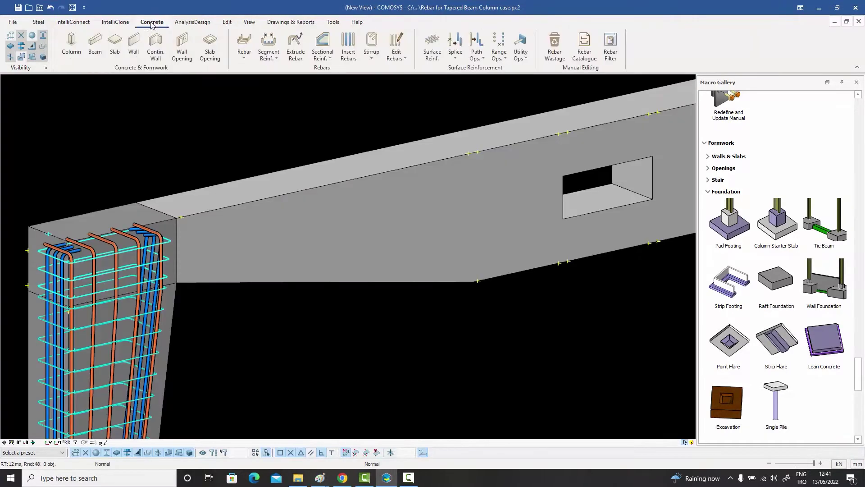
Step: Create sectional stirrup reinforcement in the haunched beam end, from its marked corner at the column face toward the opening
left_click(322, 41)
left_click(273, 279)
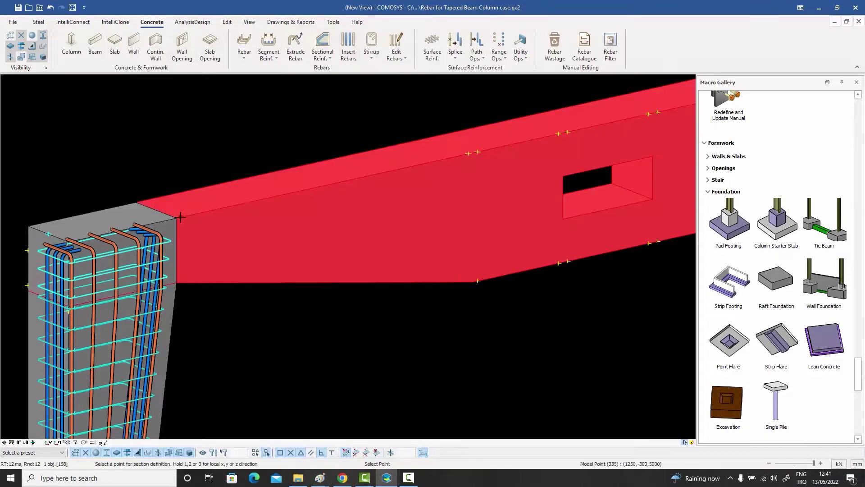
left_click(180, 217)
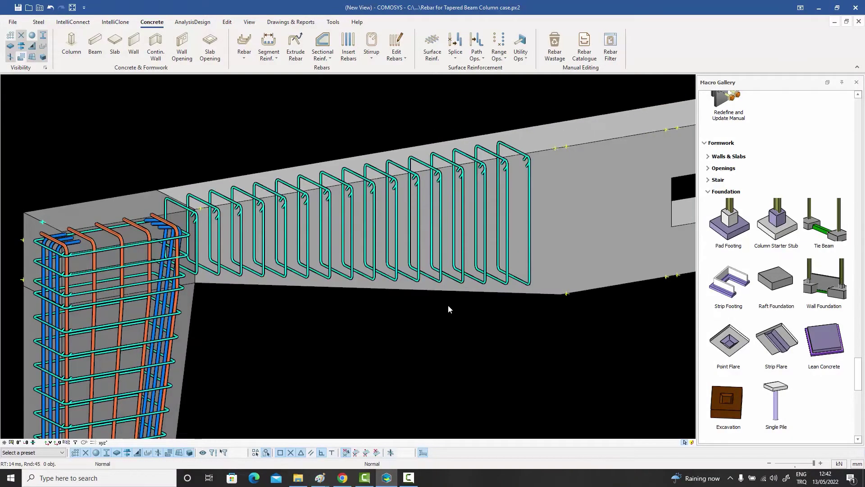
Step: Create longitudinal segment reinforcement along the beam top, using the top leg of the beam stirrups
middle_click_drag(448, 305, 467, 226)
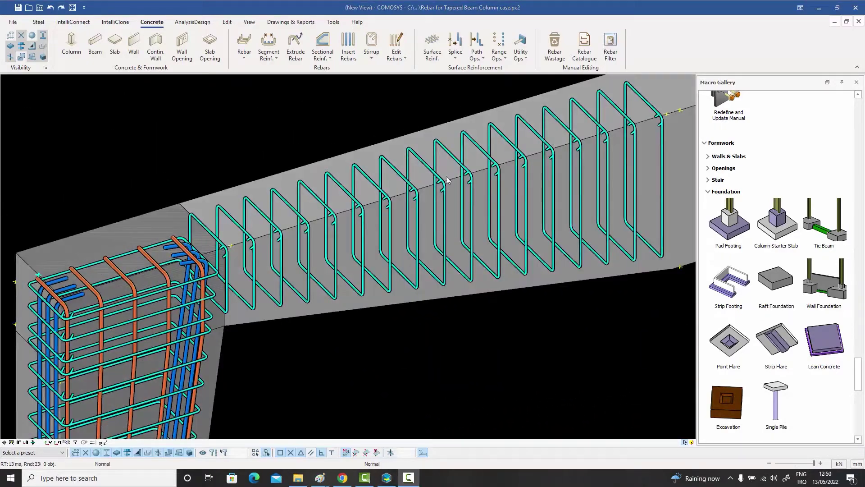
left_click(269, 50)
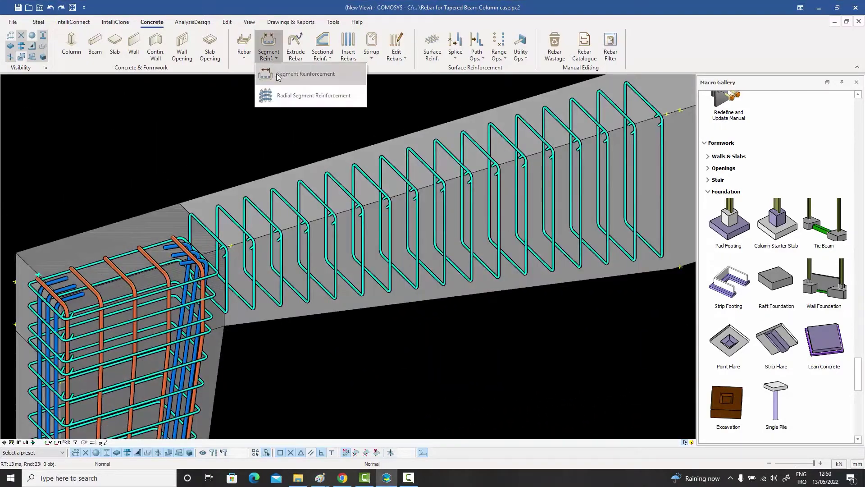
left_click(277, 74)
left_click(342, 187)
left_click(342, 188)
Step: Add an end leg to the top beam bars at the axis A column and move its end so it turns downward
middle_click_drag(189, 270, 280, 219)
scroll(133, 220, "up", 6)
left_click(148, 191)
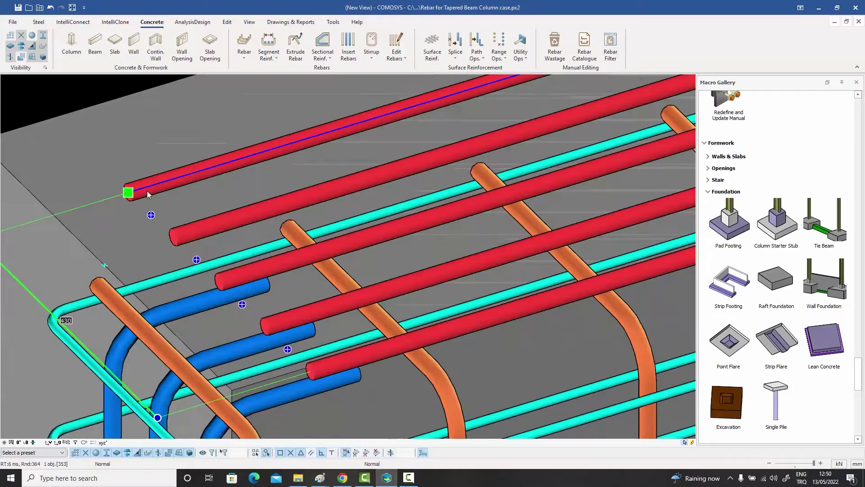
left_click(128, 193)
left_click(119, 91)
middle_click_drag(200, 88, 226, 186)
left_click(155, 143)
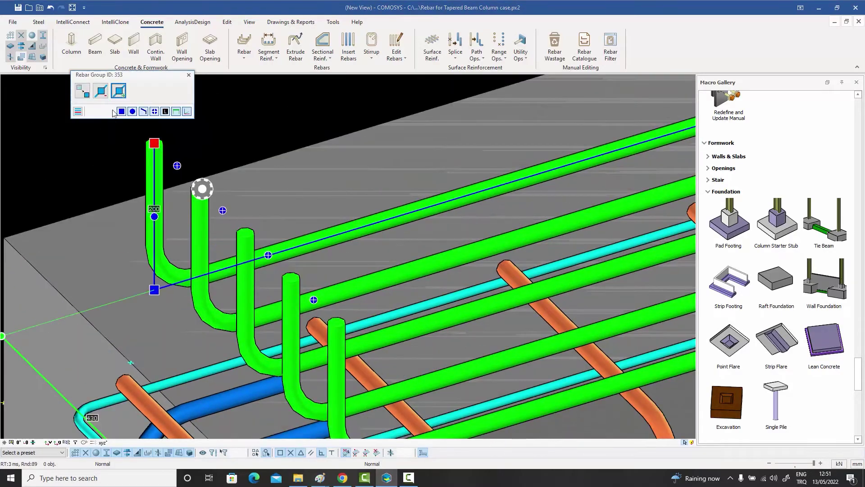
left_click(82, 91)
left_click(147, 108)
left_click(189, 75)
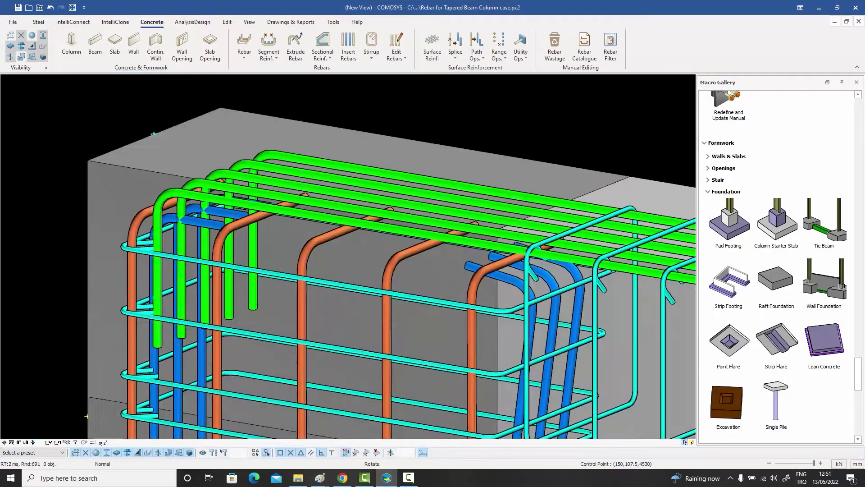
Step: Add an end leg to the top bars at the opposite column and move its end by Z -400
middle_click_drag(347, 257, 342, 280)
scroll(347, 257, "down", 3)
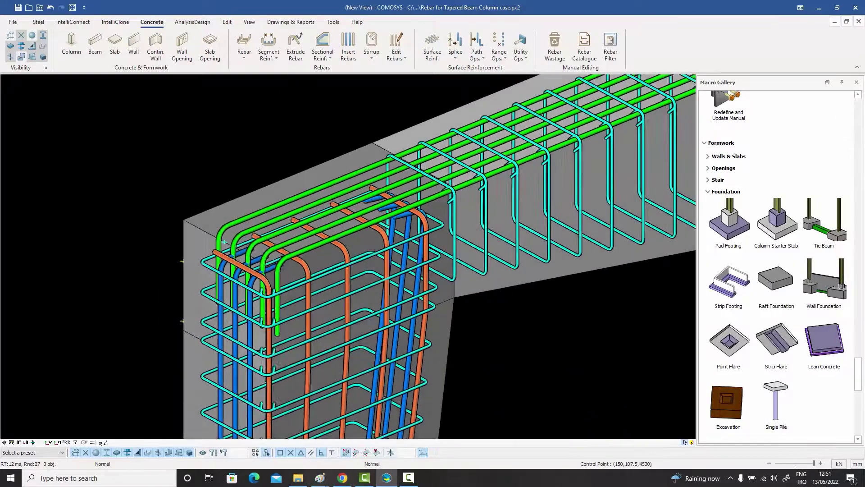
scroll(204, 374, "down", 5)
scroll(618, 167, "up", 7)
left_click(481, 293)
left_click(452, 241)
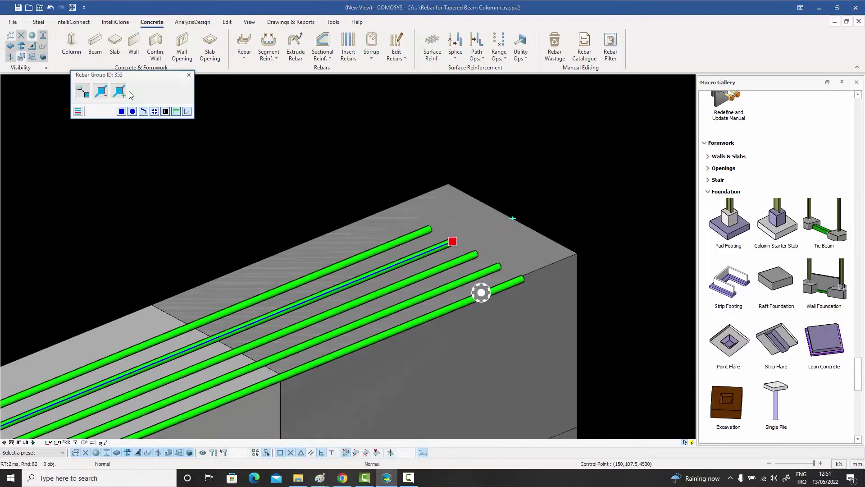
left_click(83, 91)
double_click(92, 131)
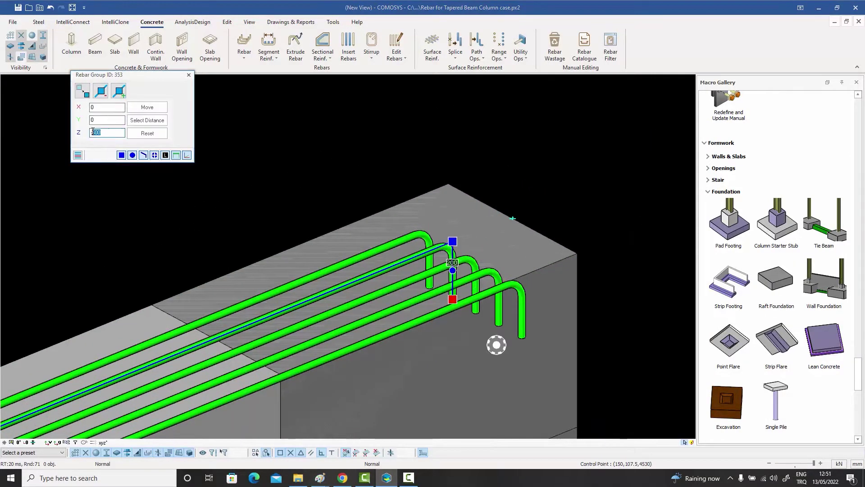
left_click(163, 110)
key("Escape")
middle_click_drag(298, 172, 343, 162)
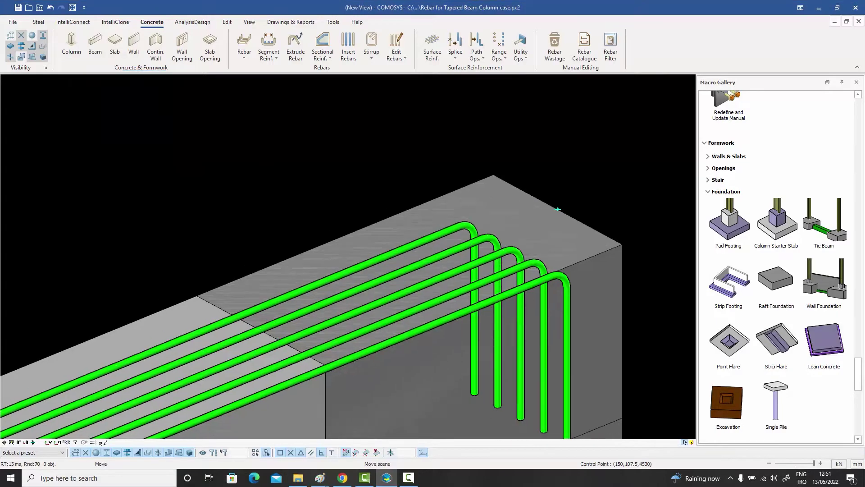
Step: Create longitudinal segment reinforcement along the beam soffit, using the bottom leg of the beam stirrups
scroll(343, 162, "down", 8)
middle_click_drag(38, 303, 272, 268)
scroll(271, 268, "up", 4)
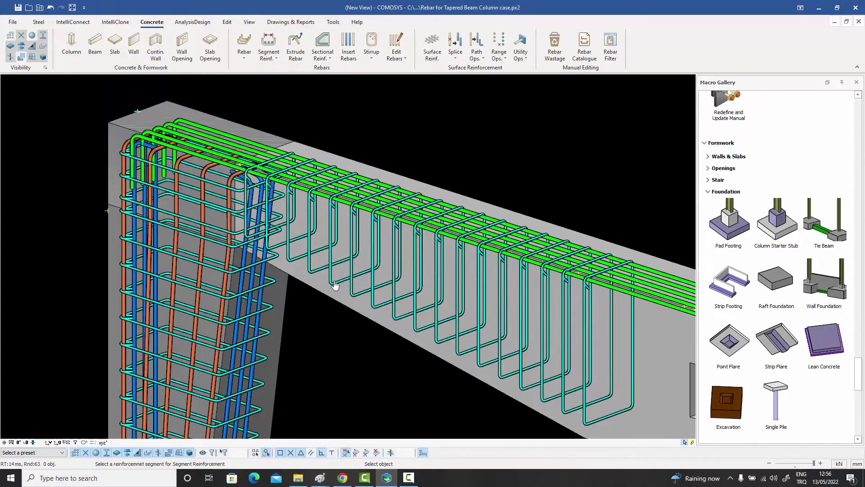
left_click(343, 266)
Step: Add an end leg to the bottom bars inside the column and move its end upward by X 35.777 and Z 396.774
scroll(353, 273, "up", 5)
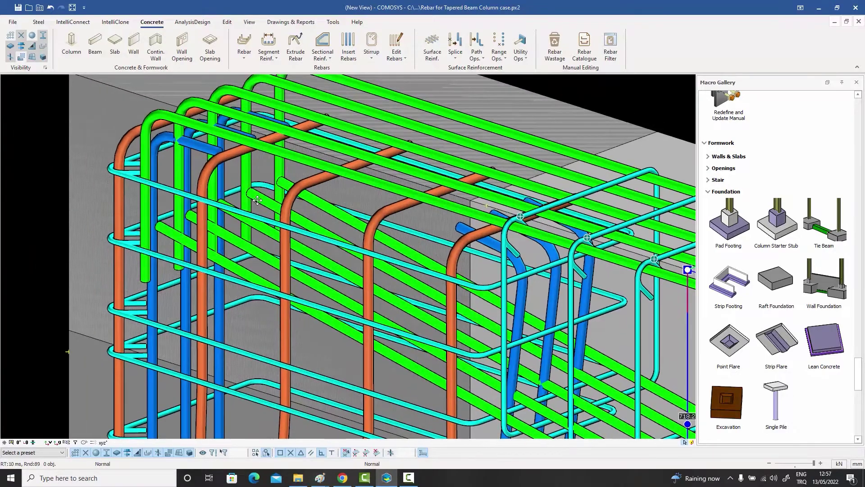
left_click(257, 200)
left_click(119, 90)
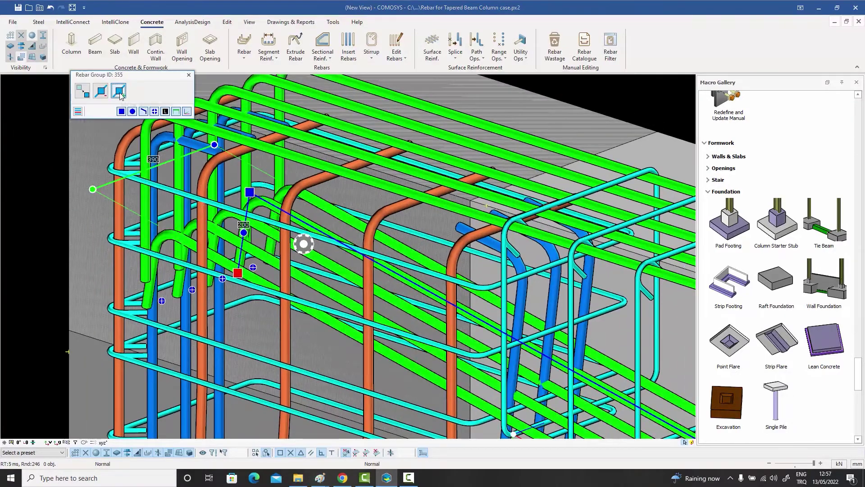
middle_click_drag(216, 189, 164, 147)
left_click(82, 91)
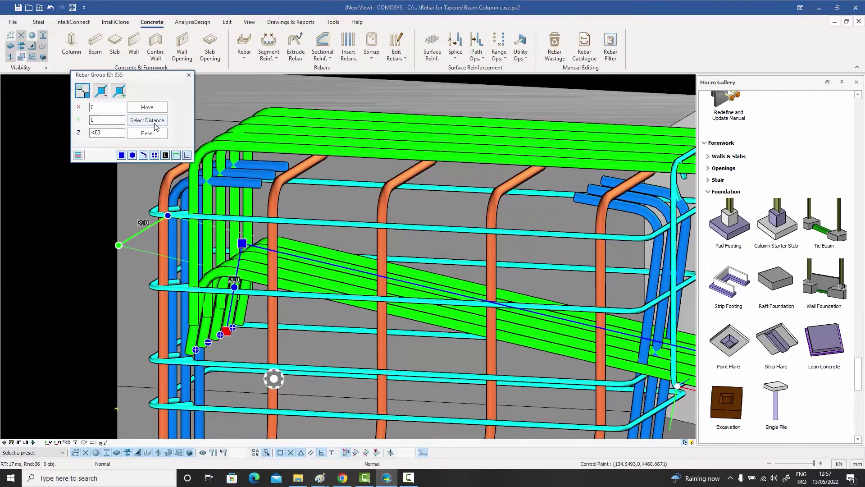
scroll(227, 335, "down", 2)
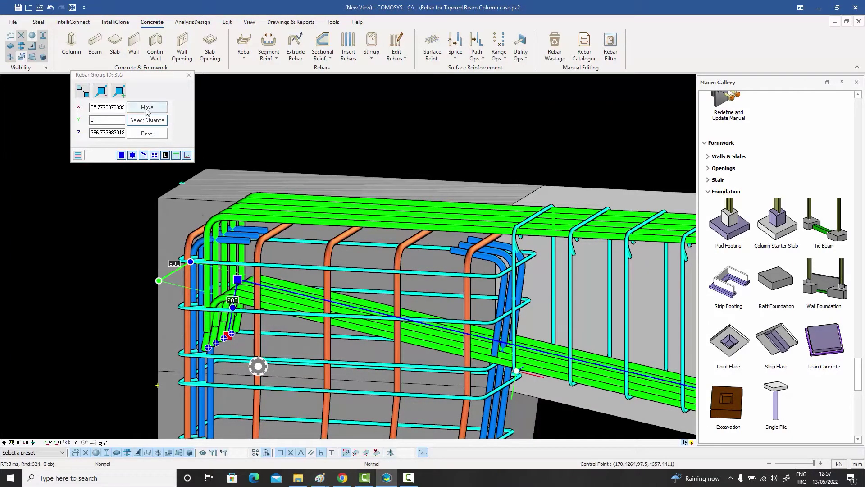
left_click(188, 74)
middle_click_drag(222, 262, 179, 247)
key("Escape")
Step: Add a segment to the beam-side end of the bottom bars and lay it 1000 mm along the sloping soffit
scroll(230, 266, "down", 5)
middle_click_drag(261, 342, 282, 262)
scroll(282, 262, "up", 8)
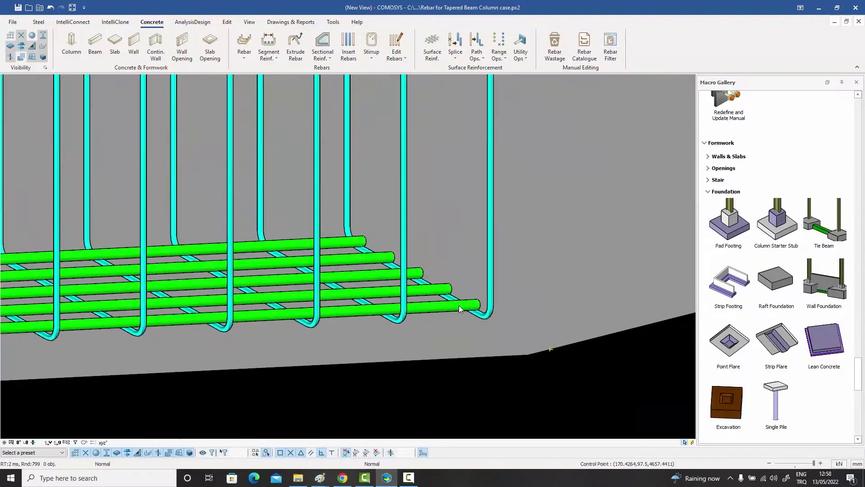
left_click(468, 300)
left_click(125, 94)
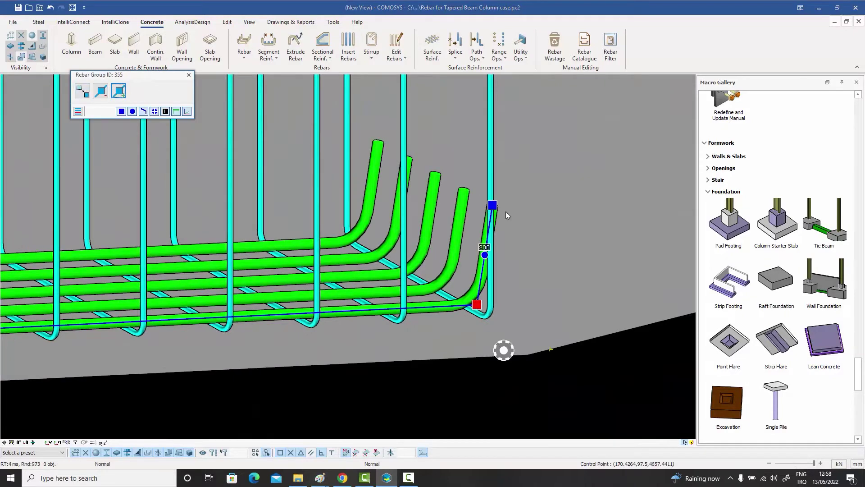
left_click(493, 205)
left_click(148, 120)
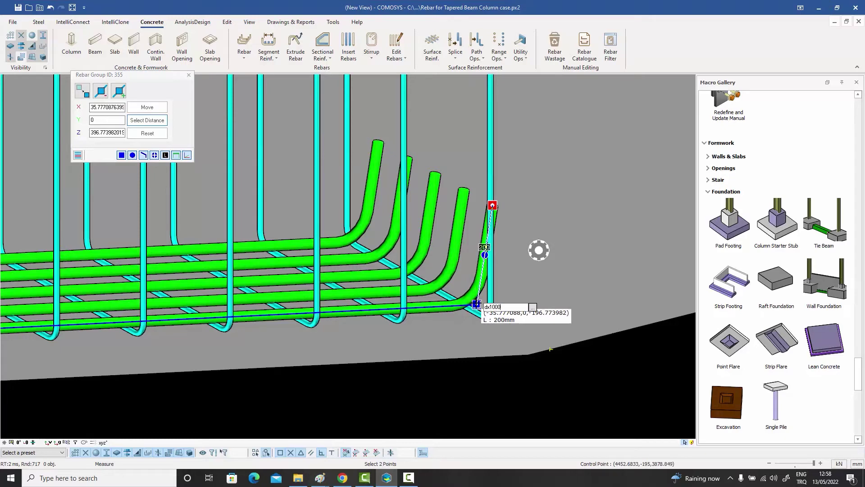
left_click(140, 107)
key("Escape")
Step: Create sectional stirrup reinforcement above and below the beam opening, between the marked points at its two sides
scroll(283, 250, "down", 5)
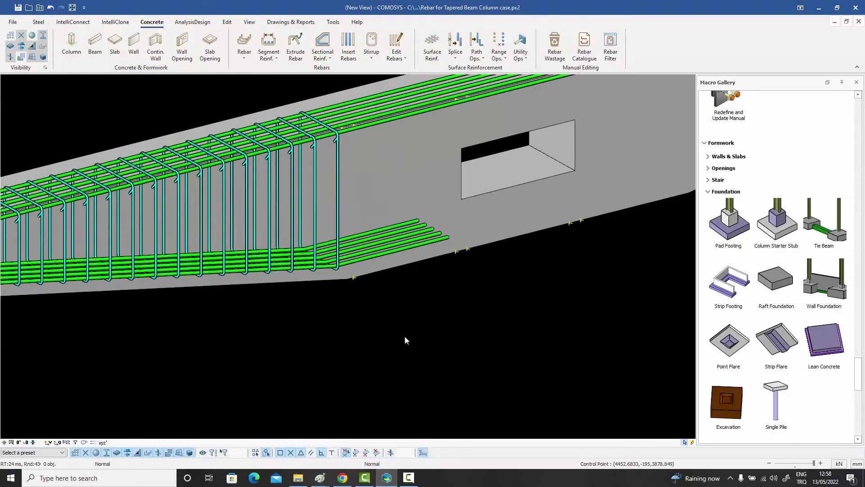
middle_click_drag(405, 335, 388, 326)
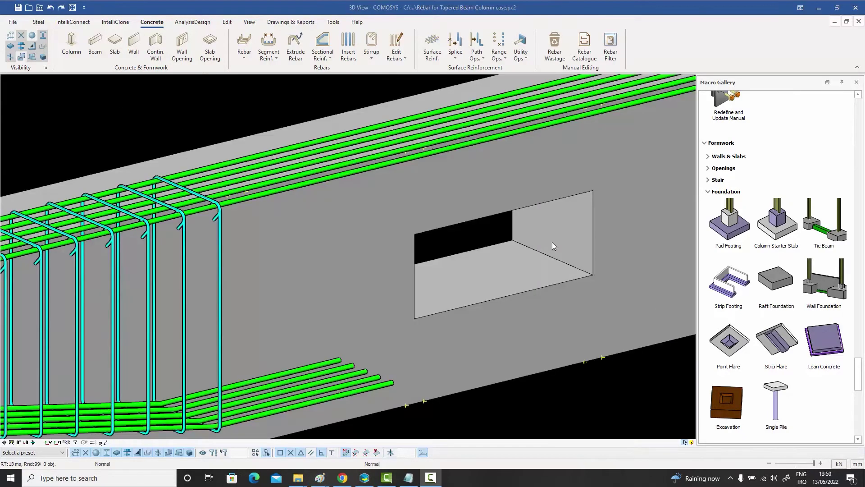
left_click(331, 59)
left_click(367, 74)
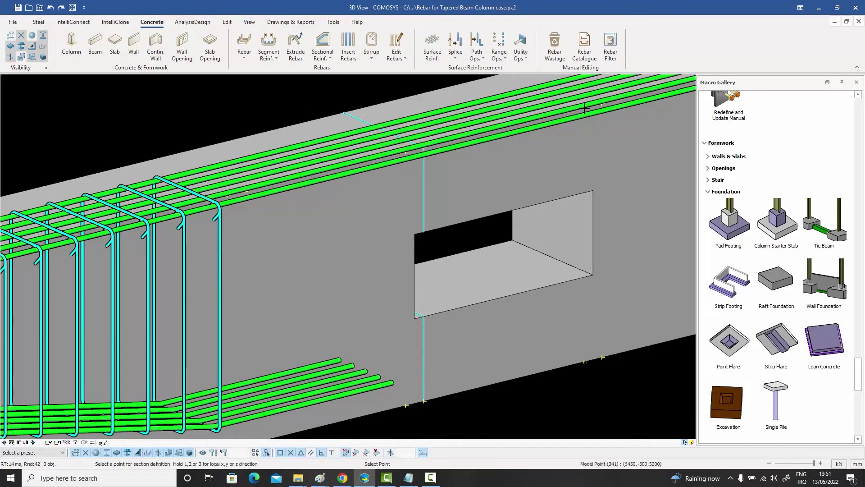
left_click(577, 147)
left_click(523, 311)
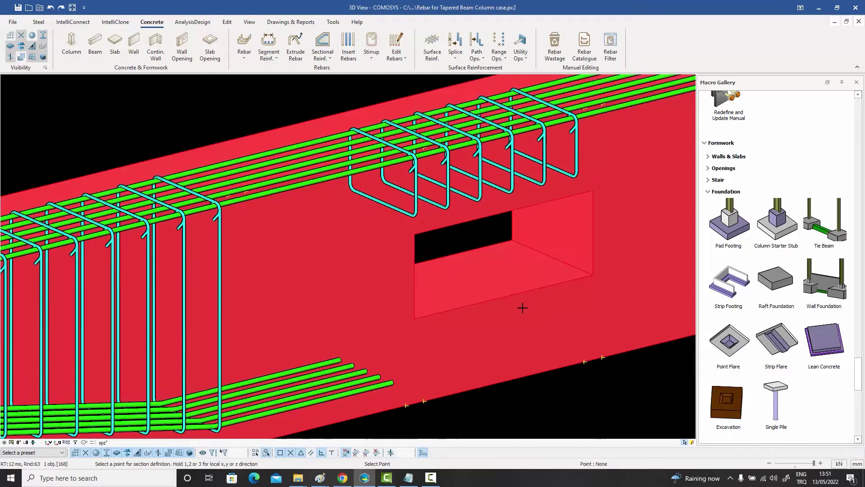
left_click(422, 400)
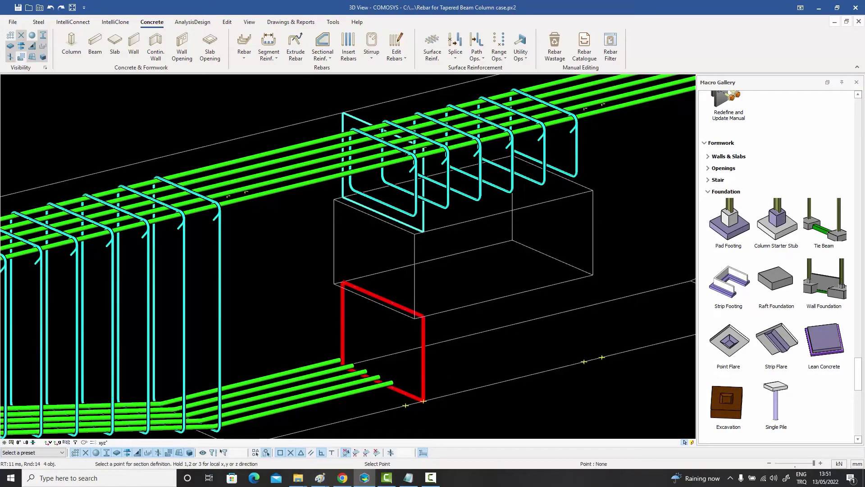
left_click(584, 362)
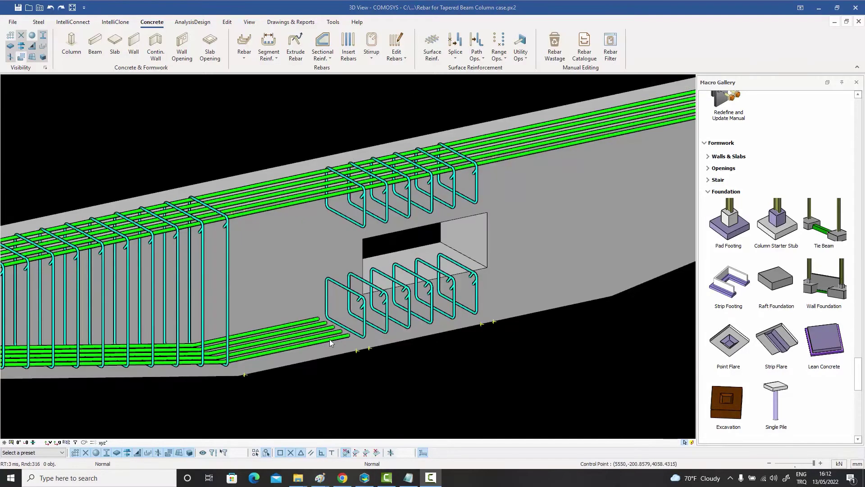
Step: Extend the sloping end of the bottom bars past the opening by moving their end point X 2100
left_click(329, 338)
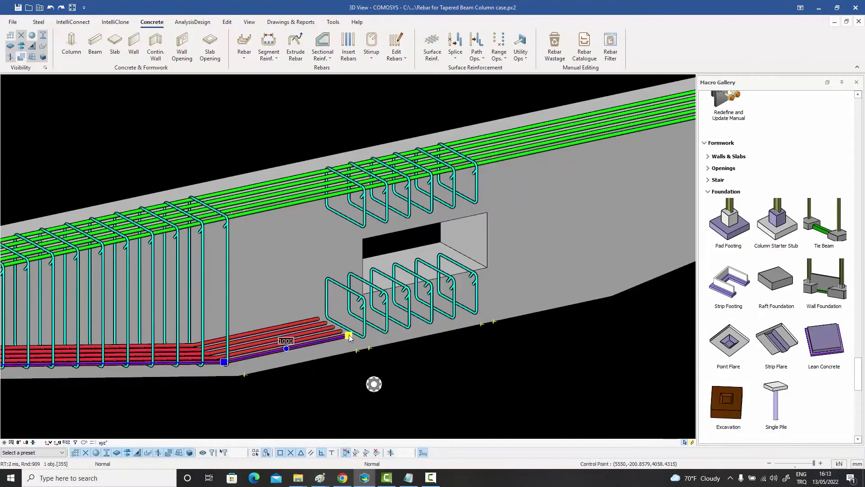
left_click(84, 91)
left_click_drag(113, 107, 21, 107)
type("2100")
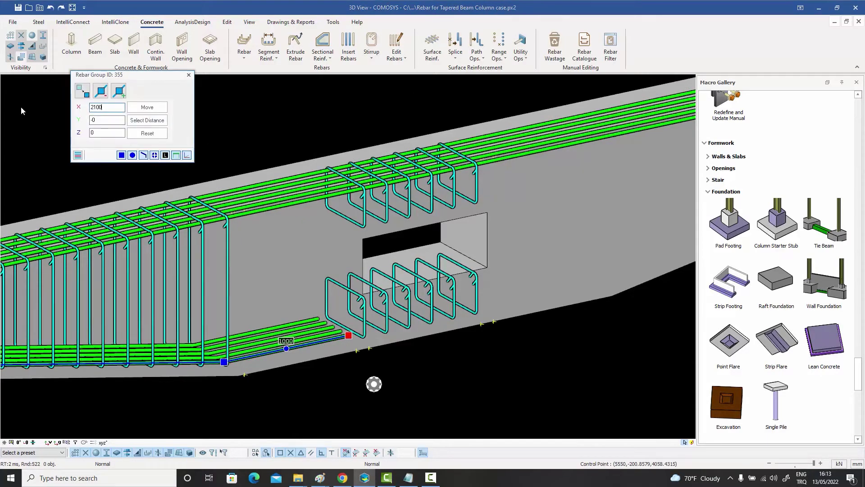
left_click(147, 108)
left_click(190, 75)
key("Escape")
Step: Create longitudinal segment reinforcement directly above and below the opening, using the opening-side legs of the small stirrups
scroll(311, 231, "down", 3)
scroll(333, 220, "up", 4)
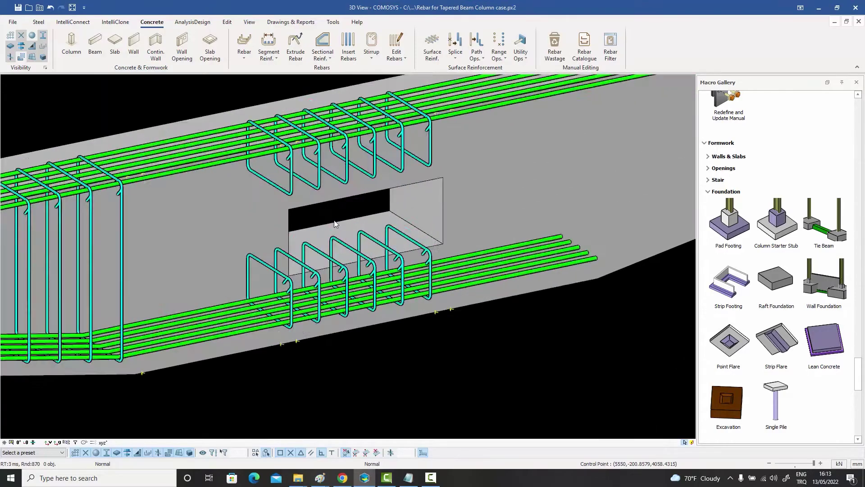
middle_click_drag(334, 219, 383, 245)
left_click(268, 44)
left_click(315, 205)
left_click(316, 292)
key("Escape")
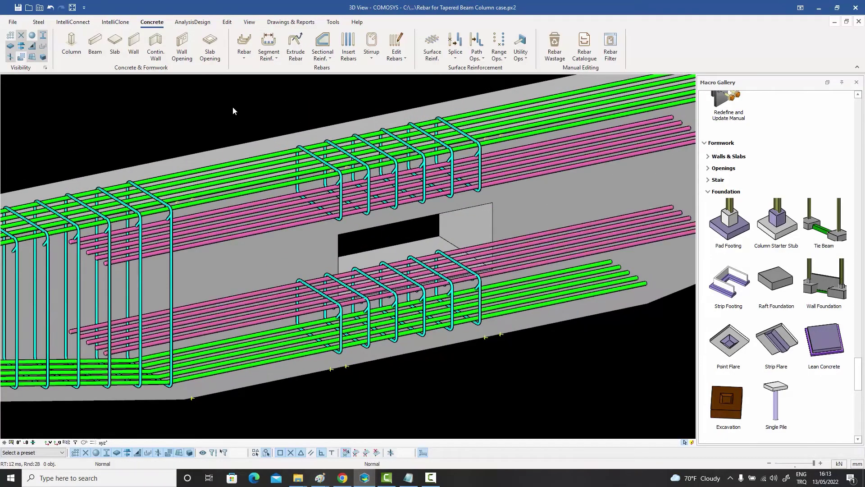
Step: Create full-height sectional stirrups in the beam from the marked soffit kink point toward the opening
middle_click_drag(233, 108, 214, 120)
scroll(213, 120, "down", 2)
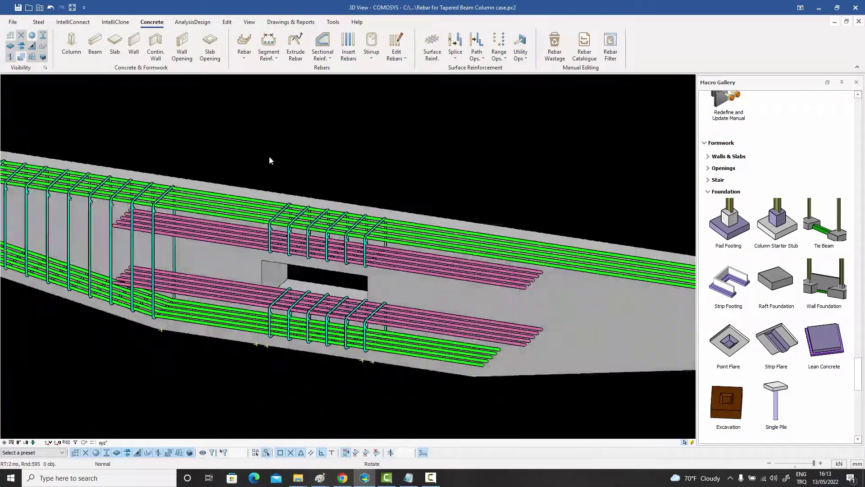
scroll(269, 156, "up", 5)
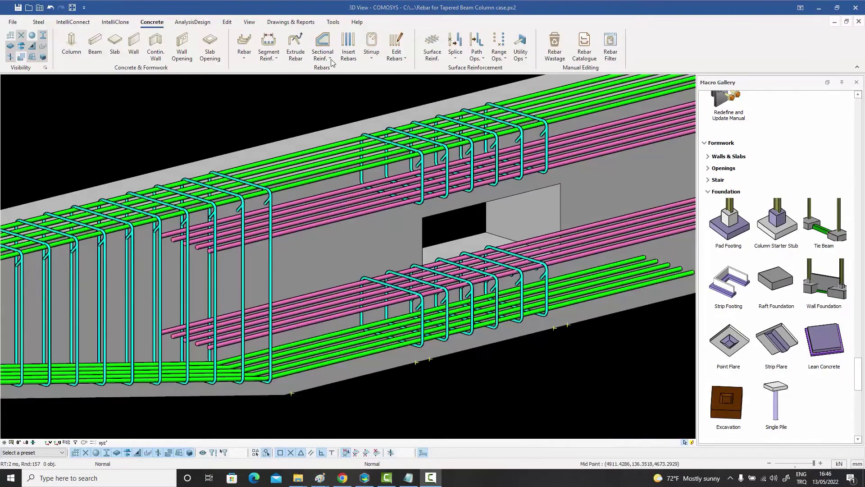
left_click(332, 63)
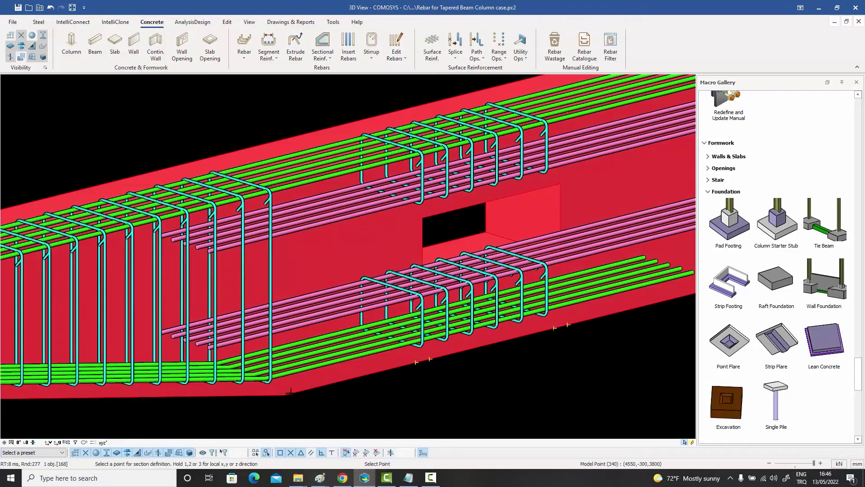
left_click(290, 392)
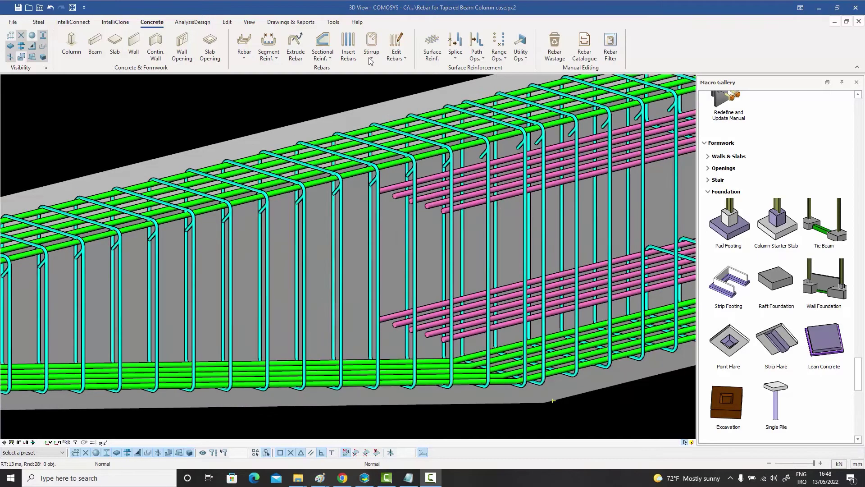
Step: Create stirrups around the pink longitudinal bars above and below the opening
left_click(371, 54)
left_click(381, 96)
left_click(386, 191)
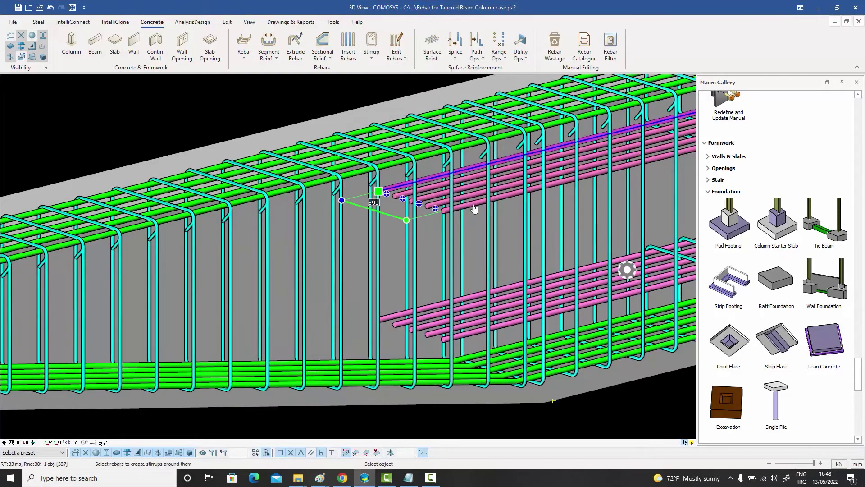
right_click(392, 320)
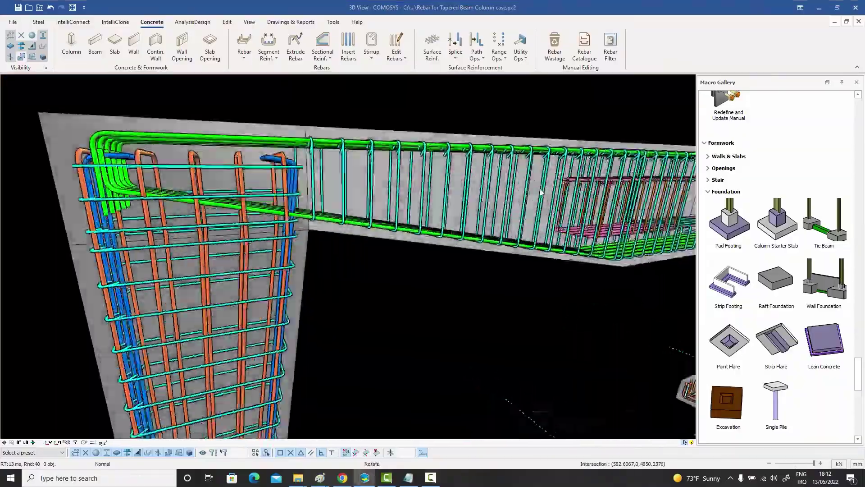
middle_click_drag(540, 193, 300, 216)
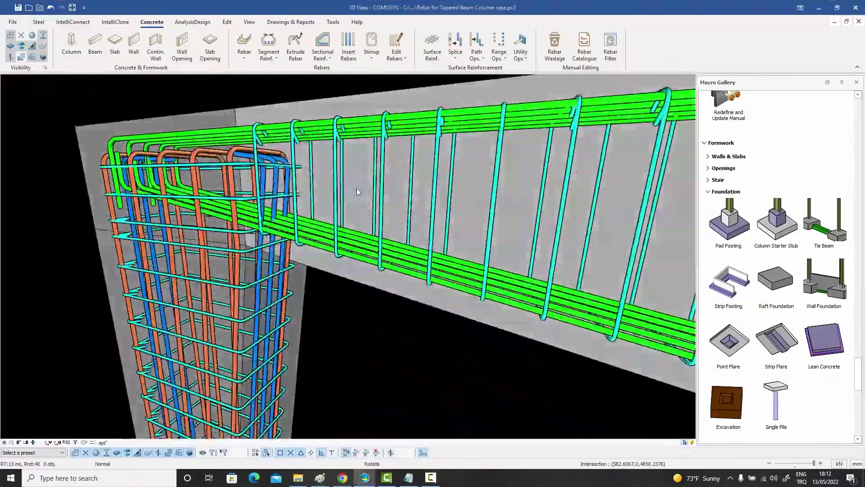
mouse_move(356, 192)
middle_mouse_down()
mouse_move(321, 190)
mouse_move(321, 167)
mouse_move(356, 176)
mouse_move(360, 199)
middle_mouse_up()
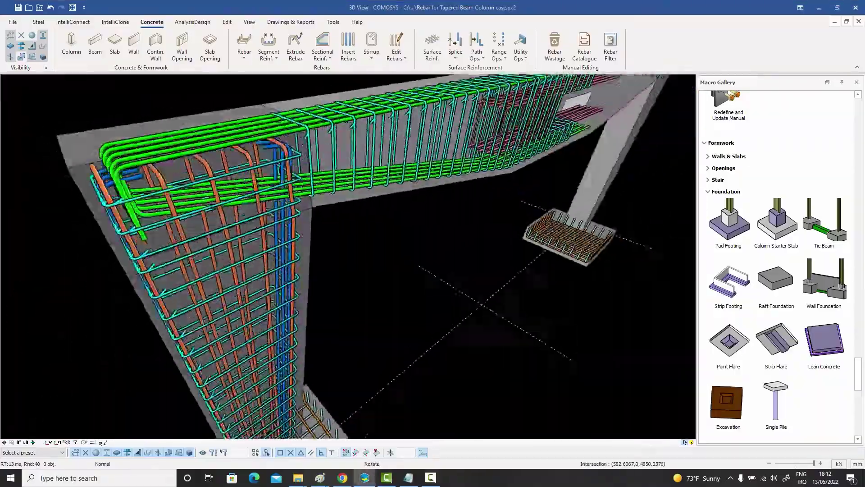